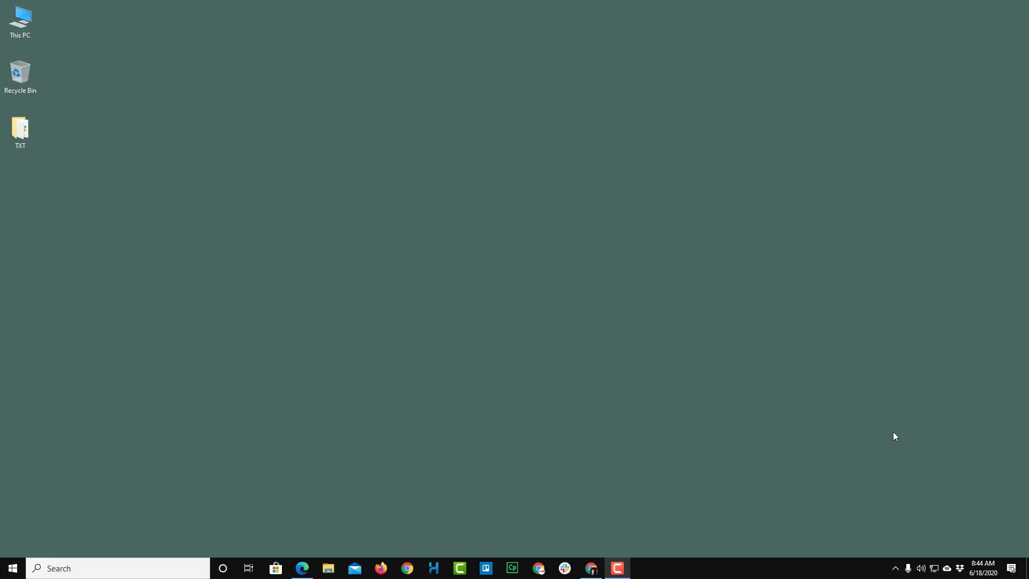
Step: Open dropbox.com from the Dropbox tray icon, go to Files > File requests, and start a new request
click(959, 570)
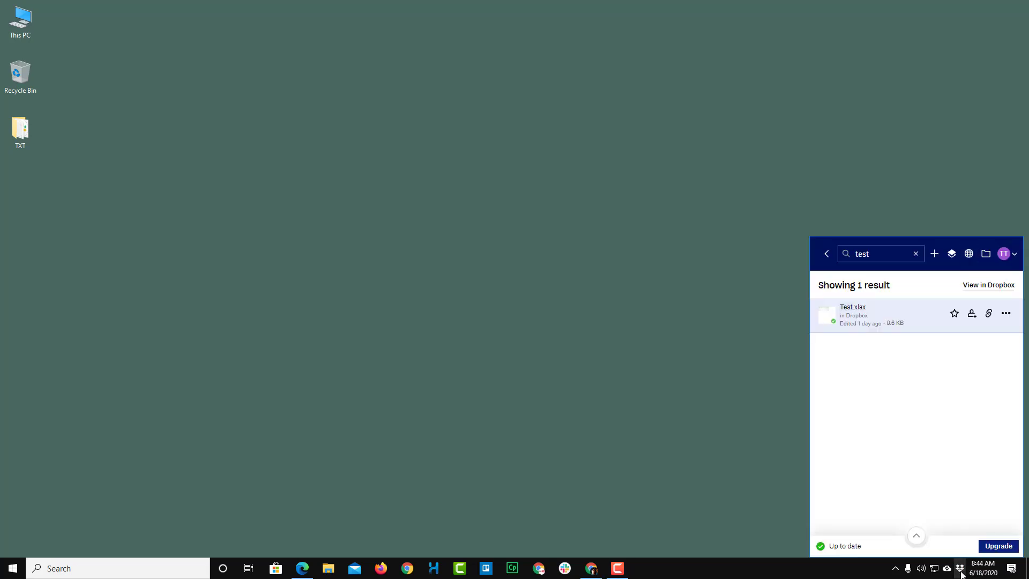
click(969, 254)
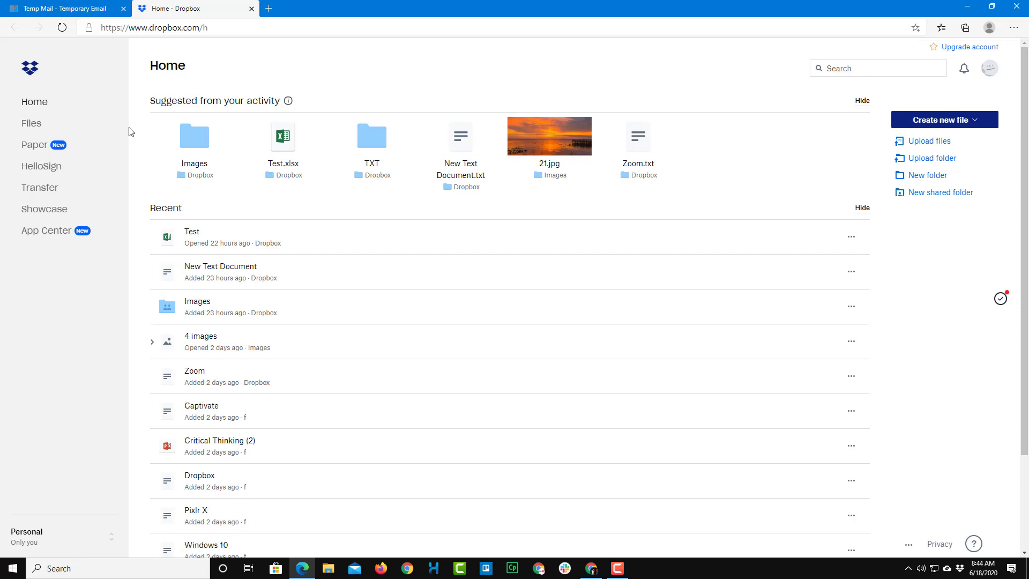
click(25, 124)
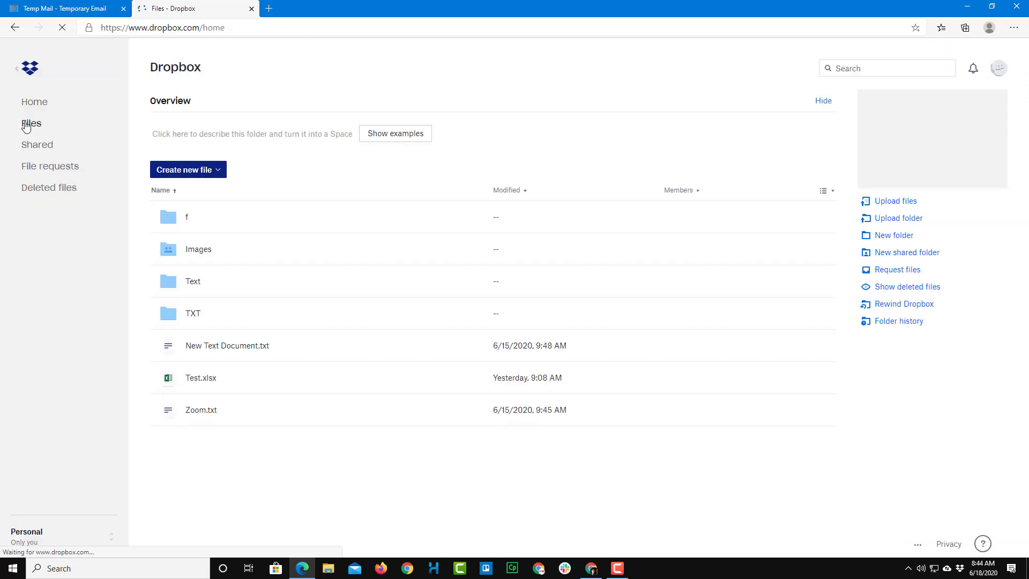
click(47, 168)
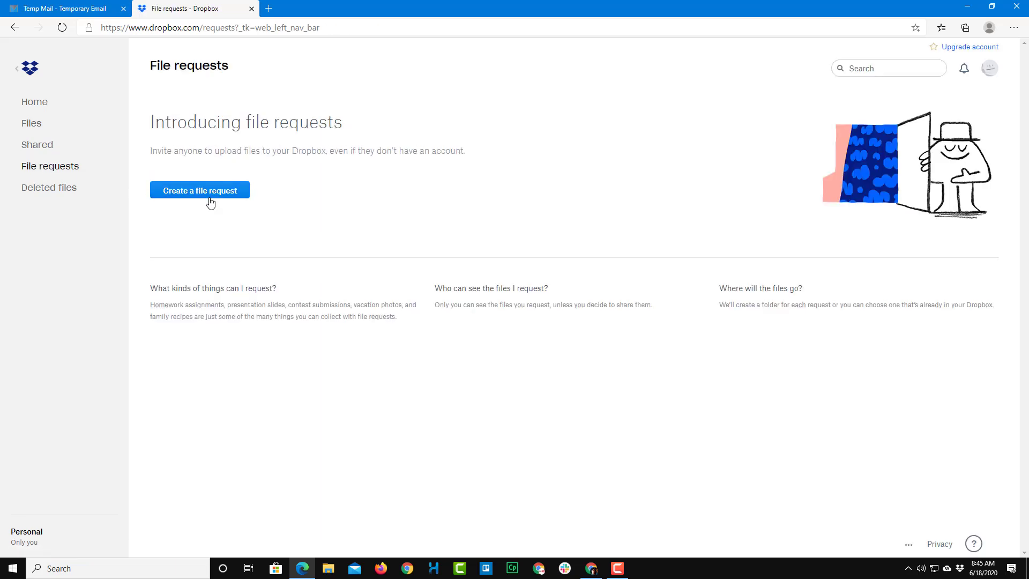
click(211, 199)
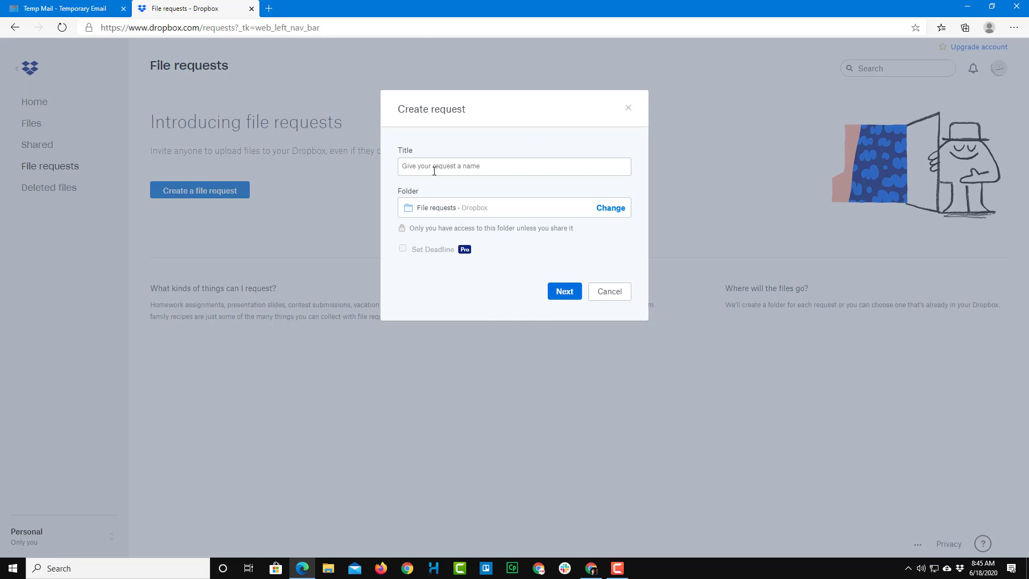
Step: Title the file request 'Test Request', keep its default destination folder, and create it
text(Test)
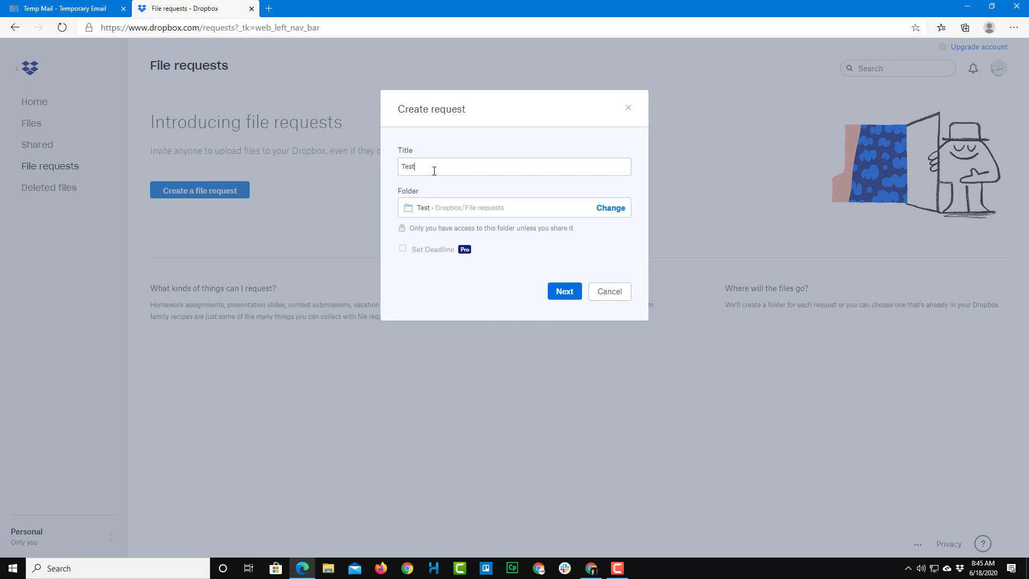
text( request)
key(BackSpace)
text(Request)
click(612, 212)
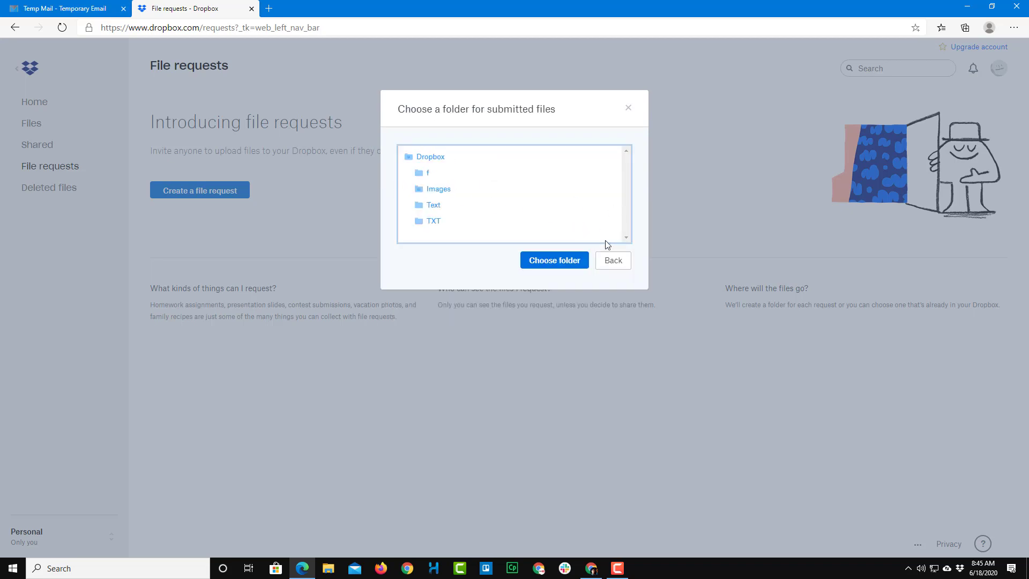
click(611, 261)
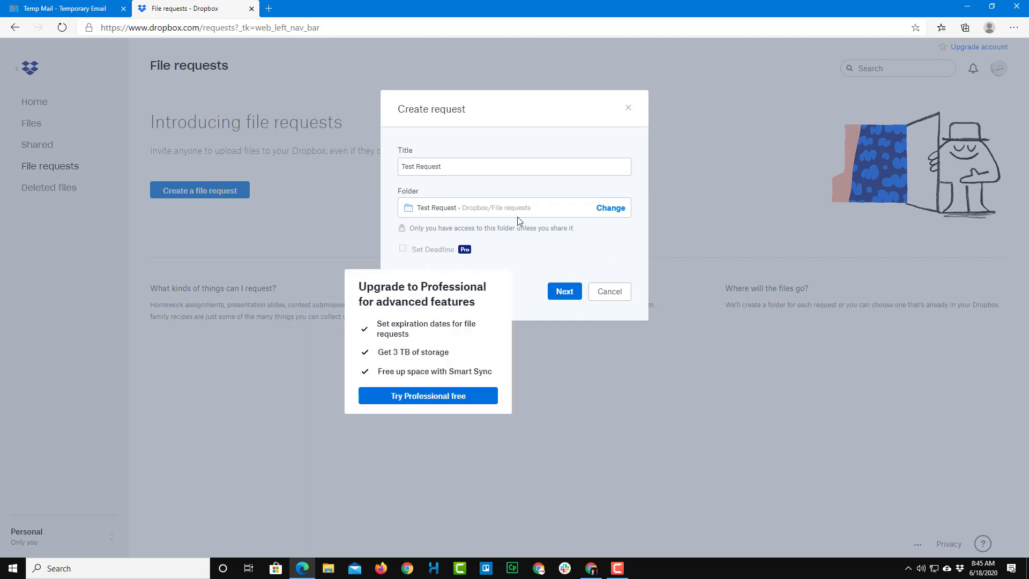
mouse_move(453, 263)
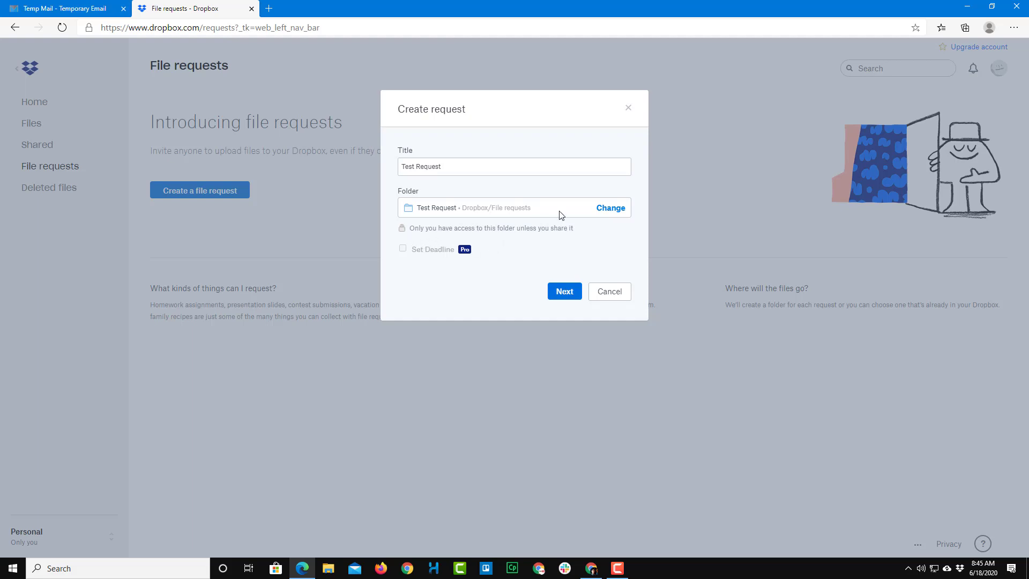
click(571, 293)
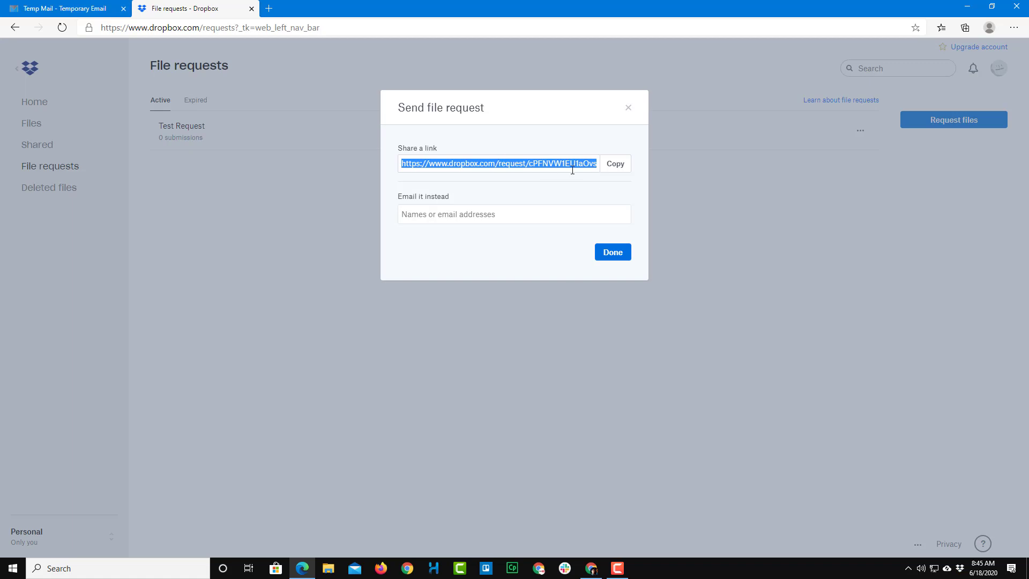
Step: Copy the Test Request link and verify it opens the upload page in an InPrivate window
click(629, 169)
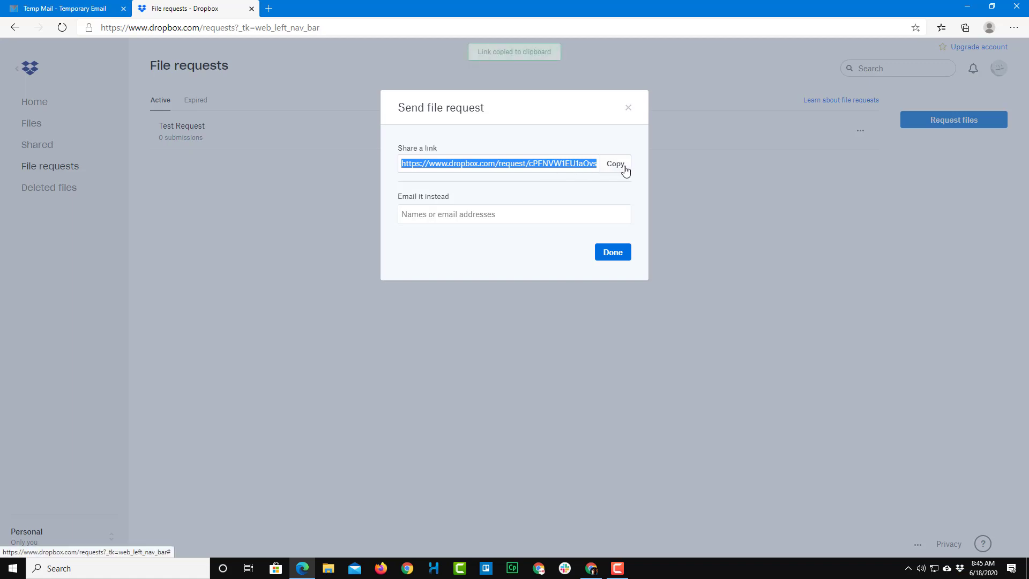
click(1013, 27)
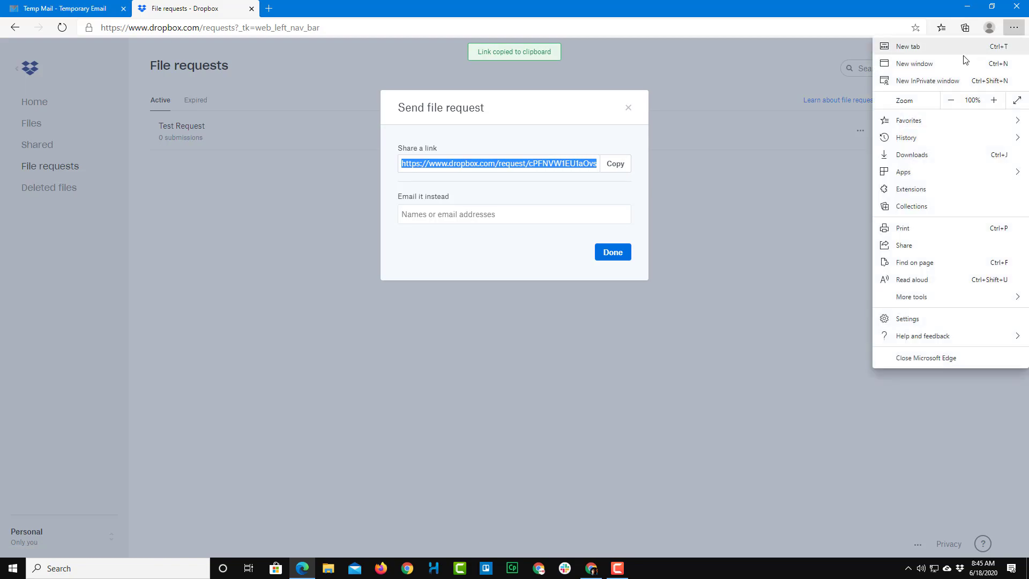
click(932, 81)
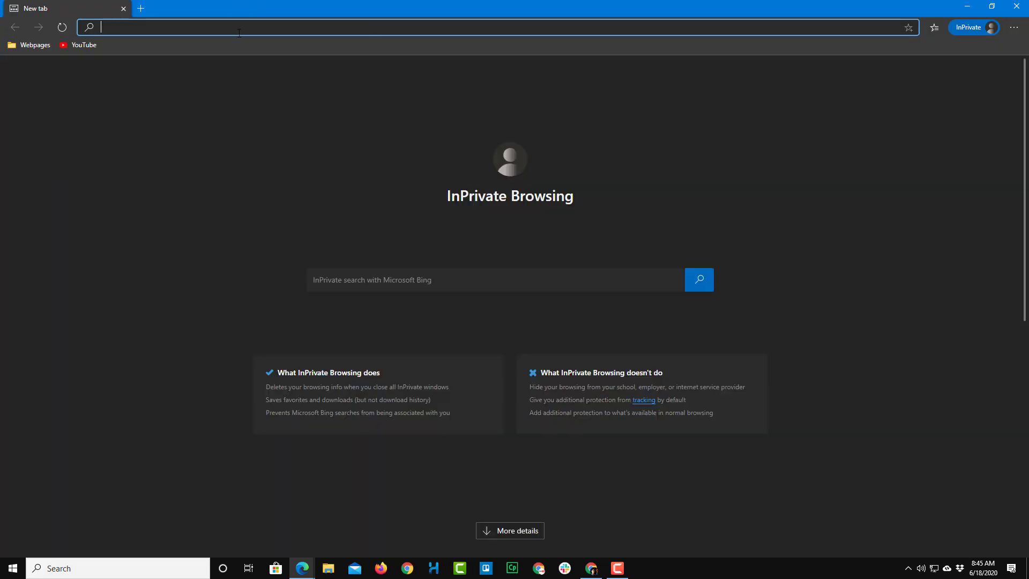
key(ctrl+v)
key(Return)
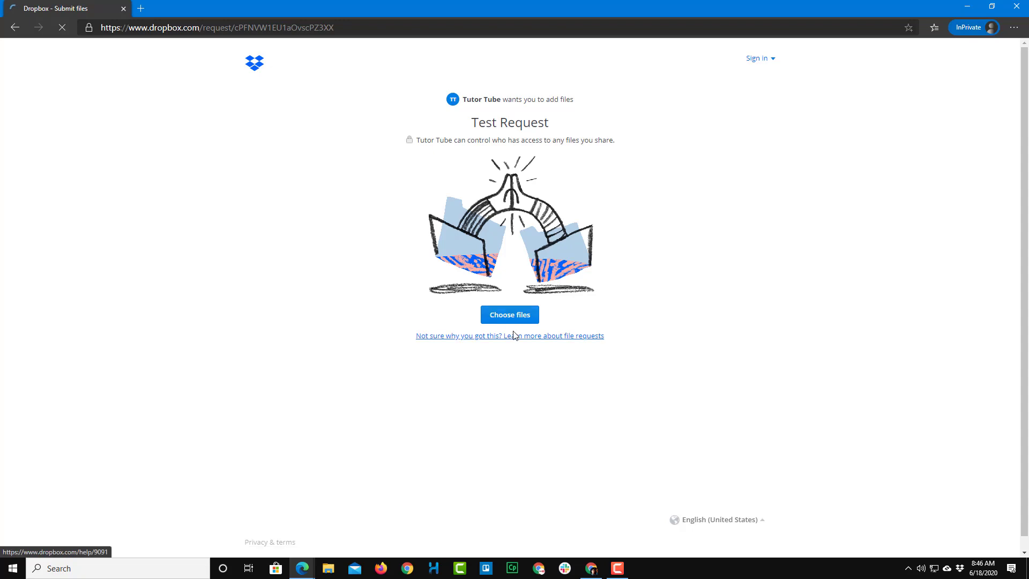
click(1016, 6)
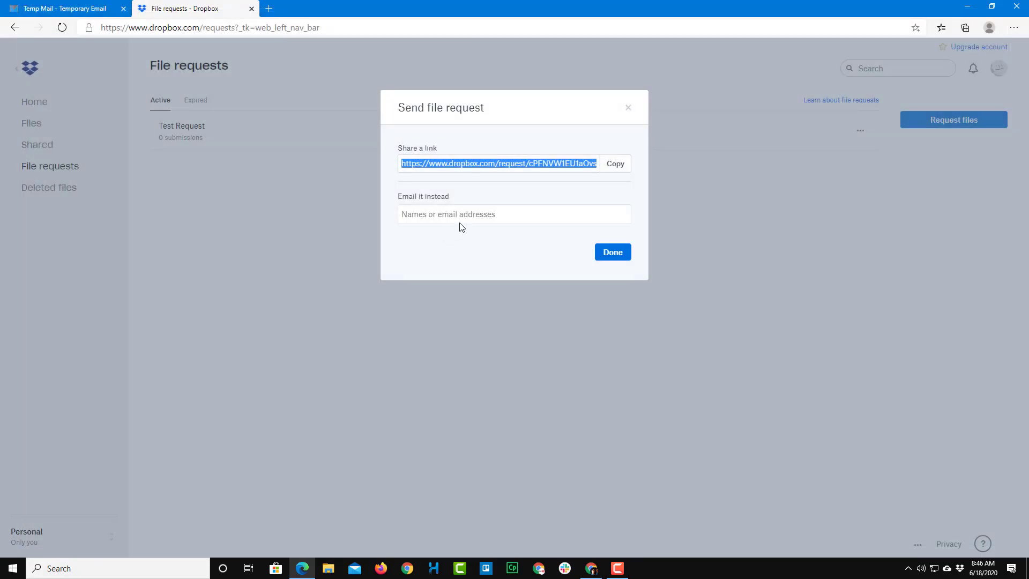
Step: Email the Test Request to the address copied from the Temp Mail tab
click(473, 215)
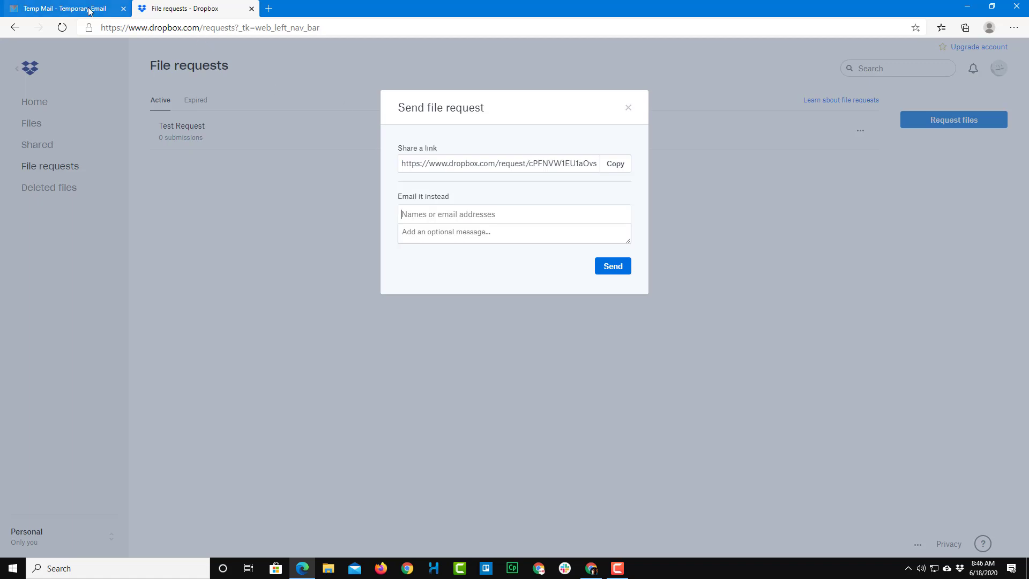
click(63, 9)
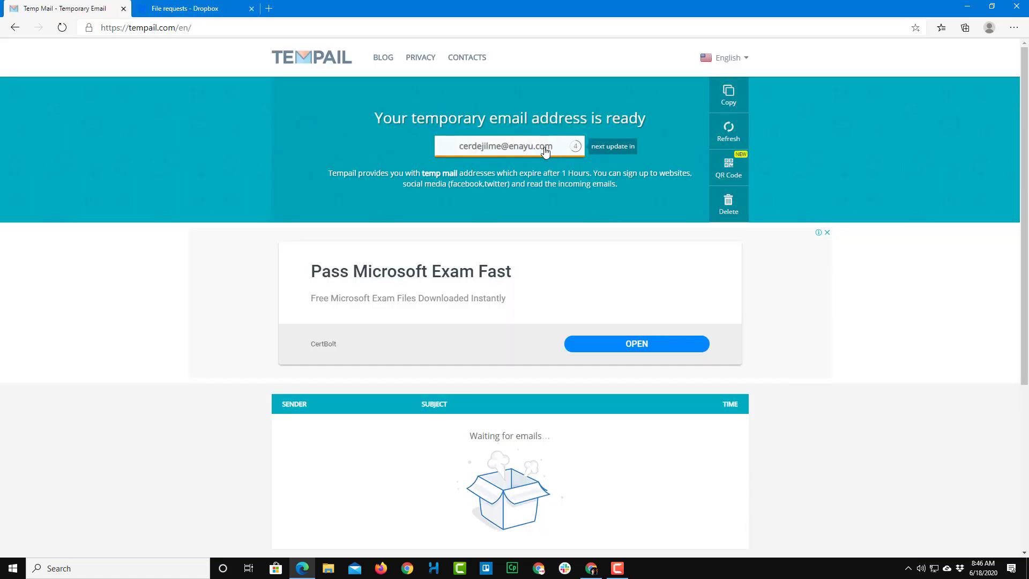
click(727, 95)
click(191, 10)
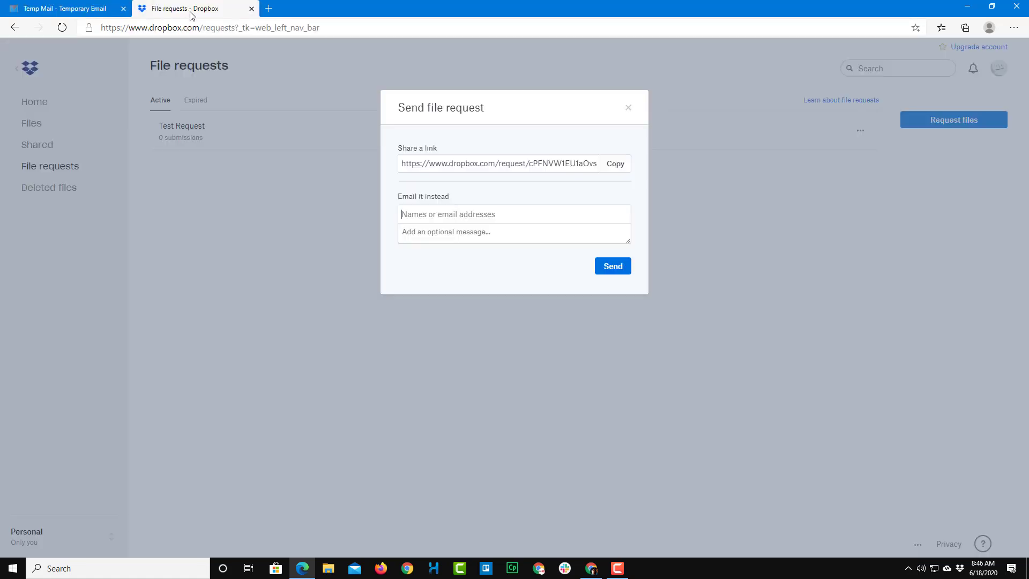
key(ctrl+v)
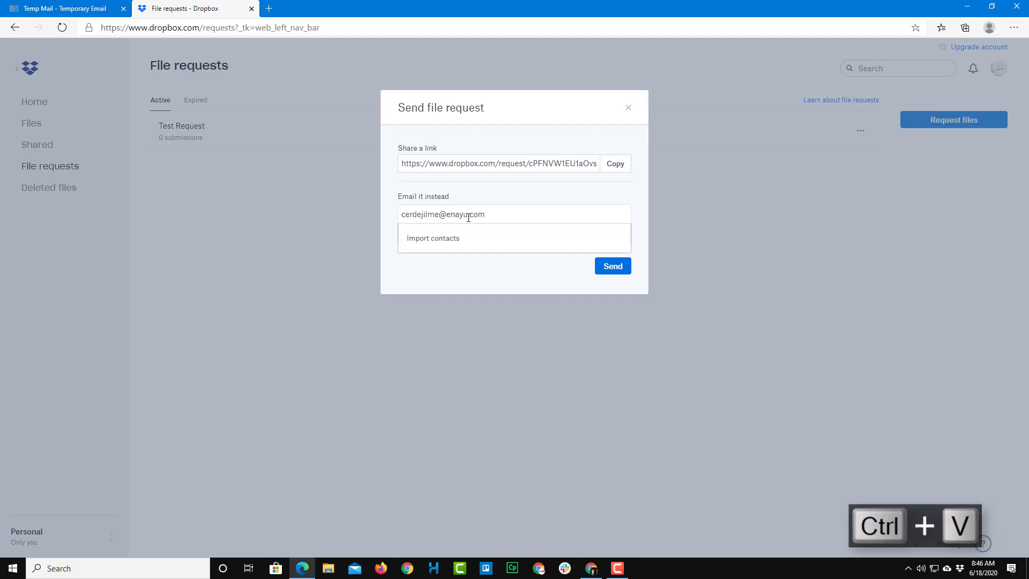
click(481, 285)
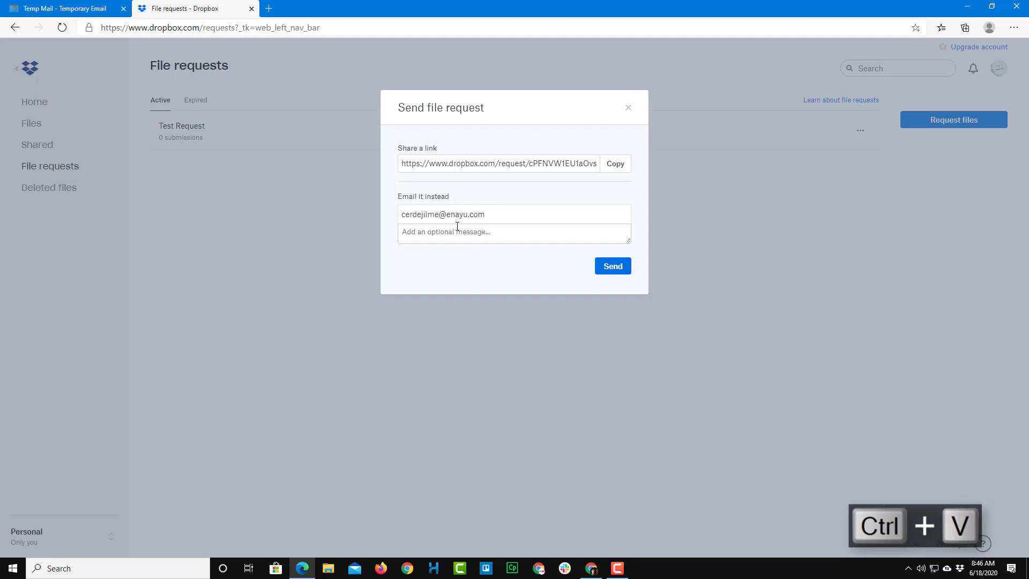
click(616, 268)
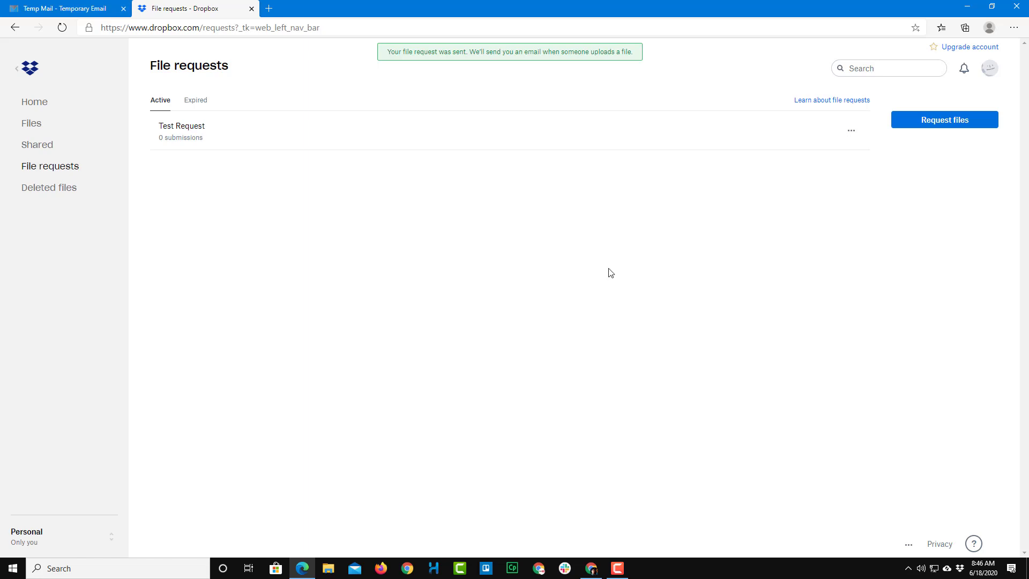
Step: Open the 'Please upload files for Test Request' email in Temp Mail and follow its Upload files link
click(58, 11)
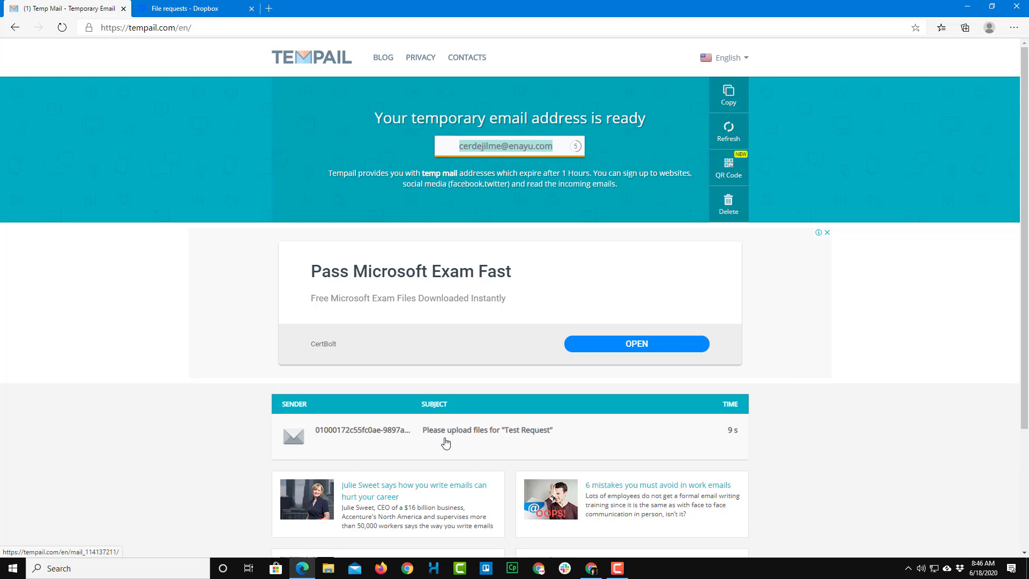
click(467, 438)
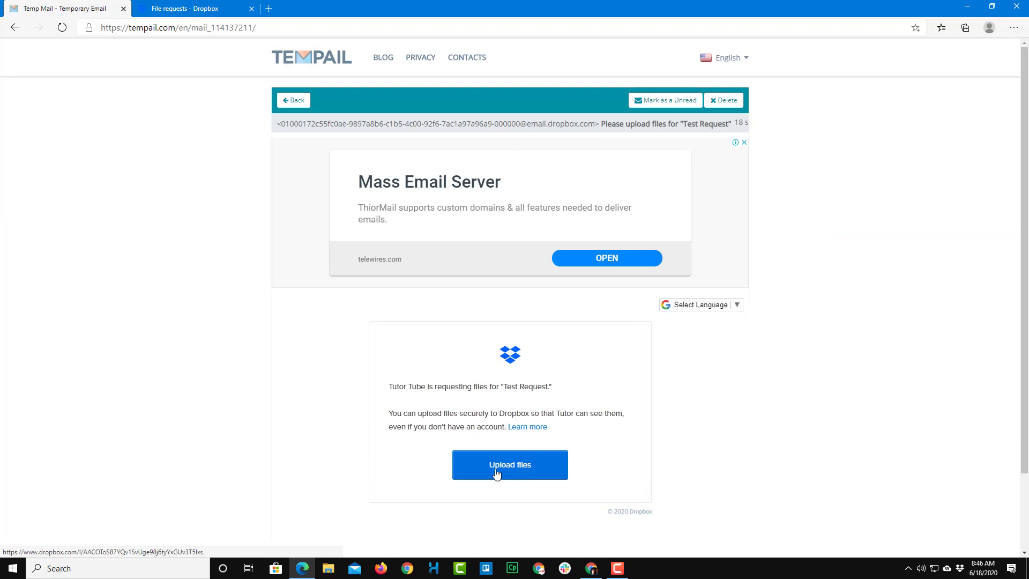
click(521, 476)
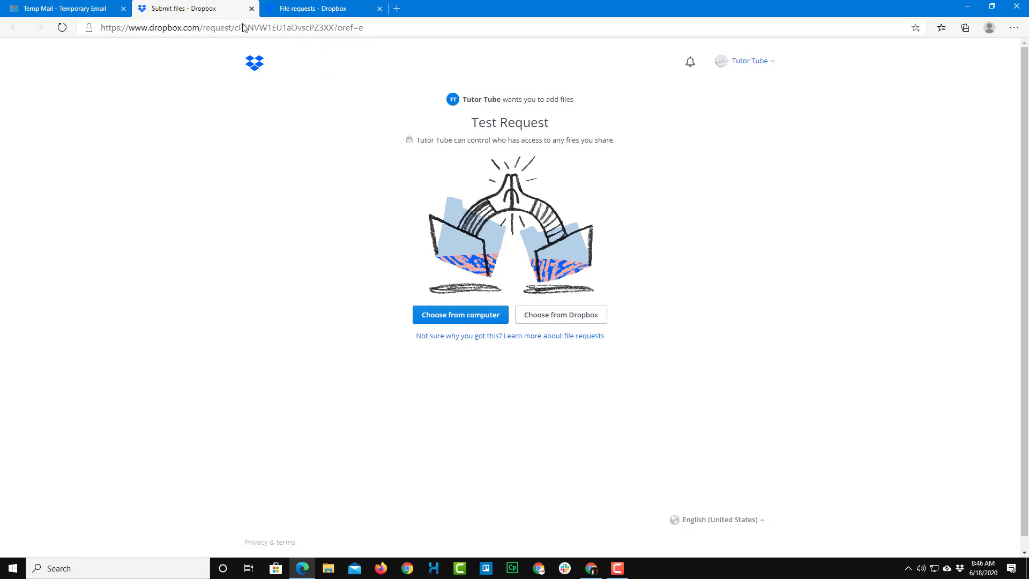
Step: Queue Captivate.txt and Dropbox.txt from Desktop\TXT for upload, then return to the File requests tab
click(452, 316)
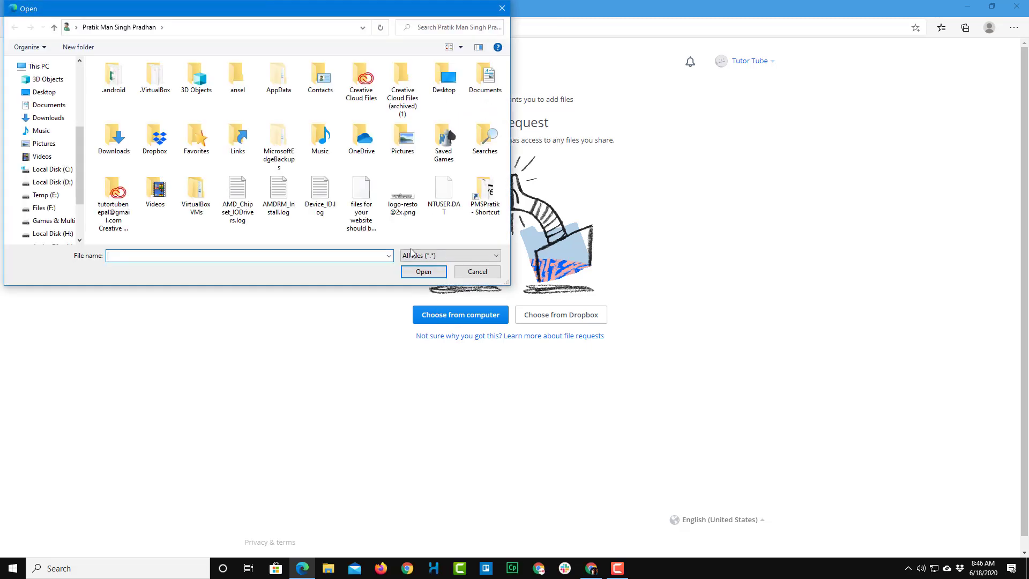
click(59, 95)
double_click(115, 78)
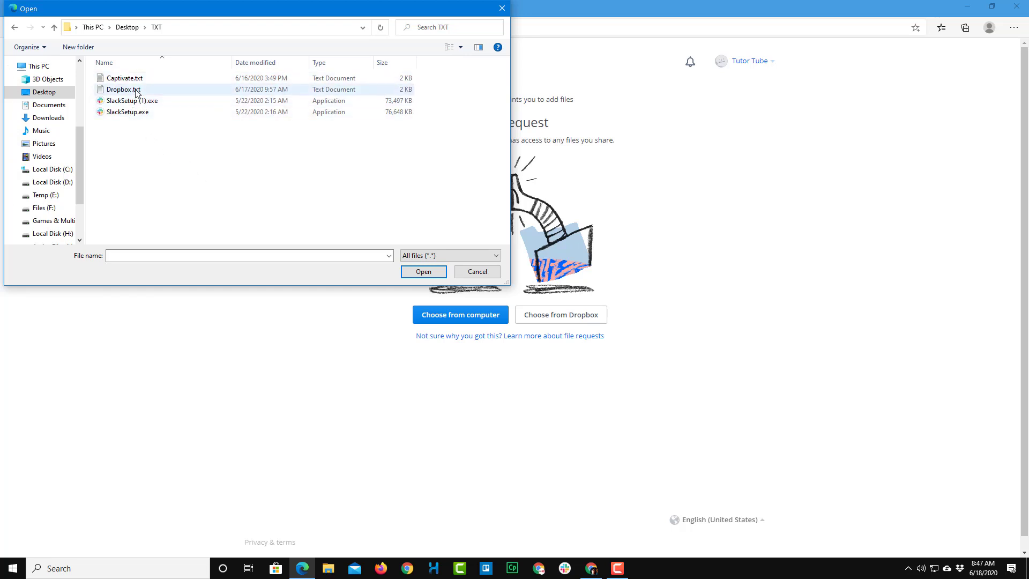
click(137, 91)
ctrl+click(138, 79)
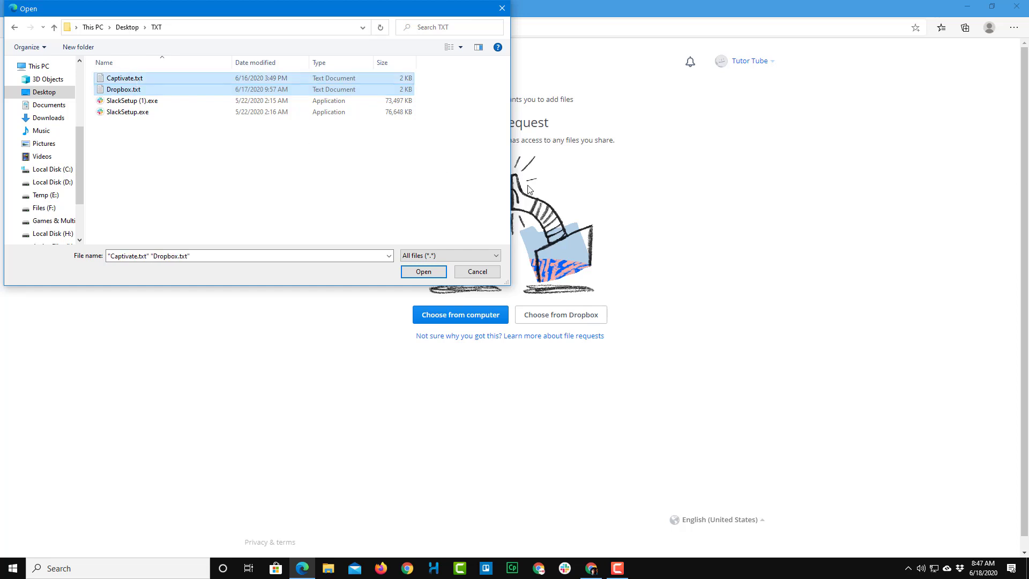
click(429, 273)
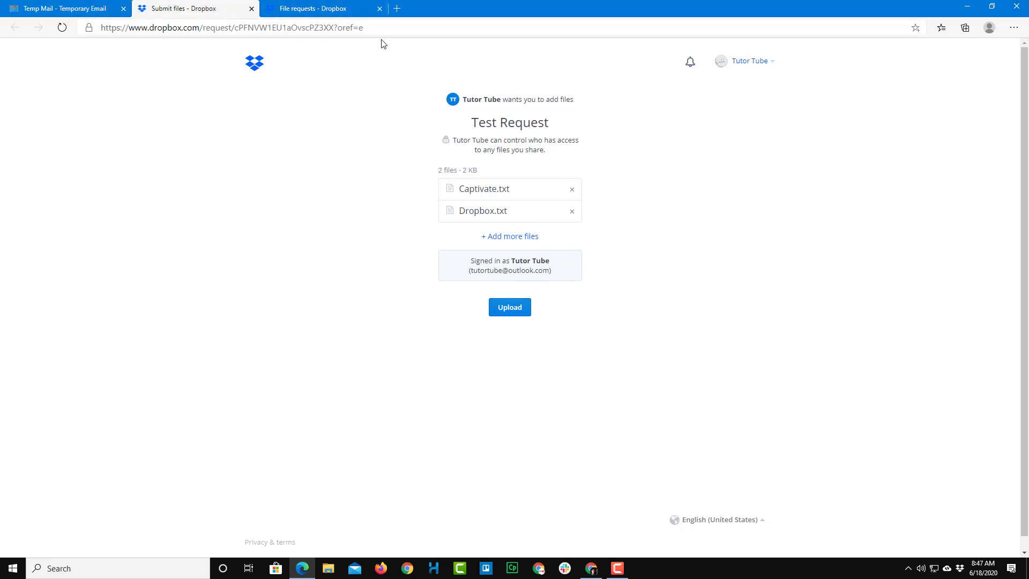
click(337, 6)
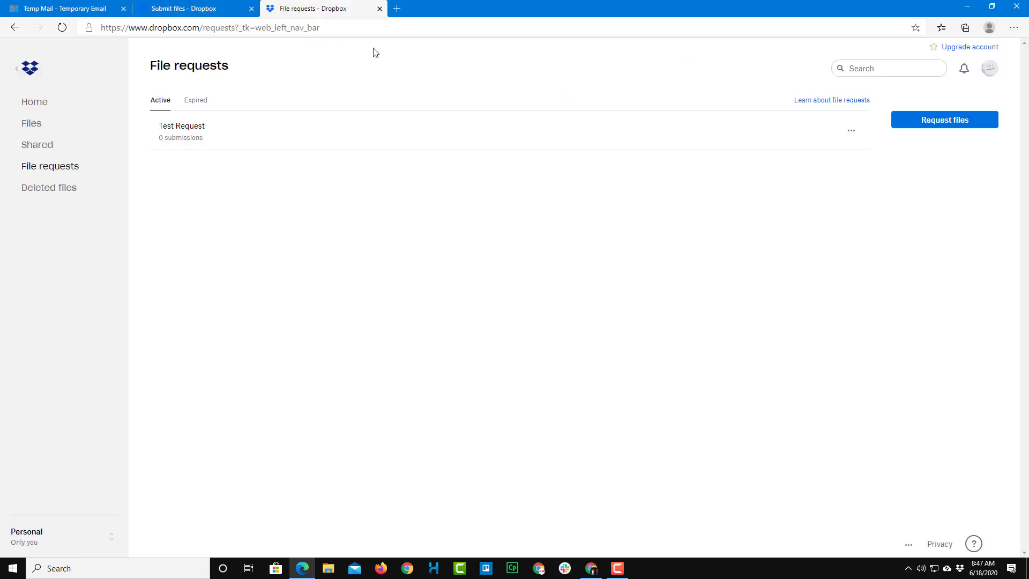
Step: Try the pasted text in a test InPrivate window, close it, and return to the submission page
click(1021, 29)
click(864, 79)
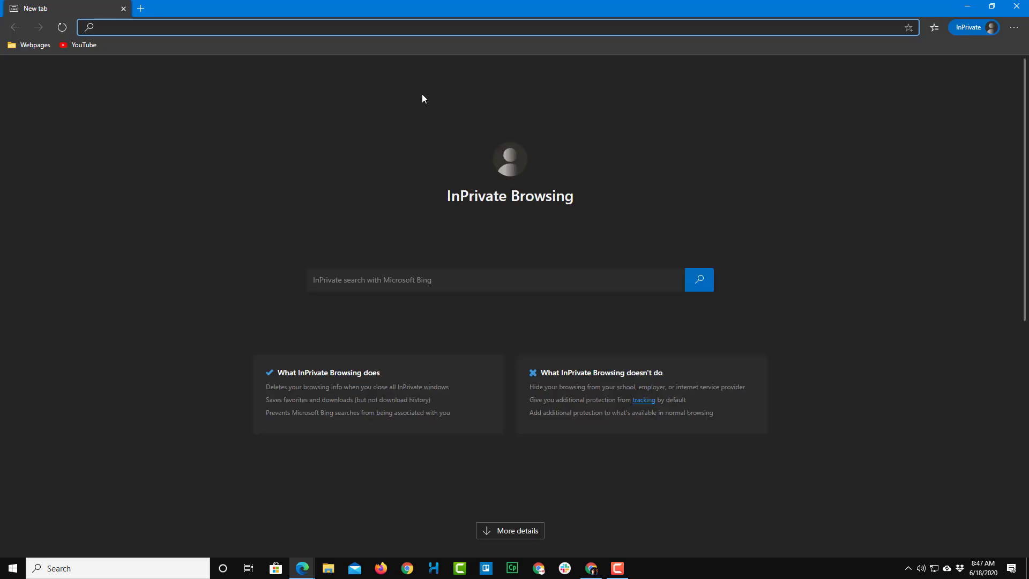
key(ctrl+v)
key(Return)
drag(514, 6, 628, 108)
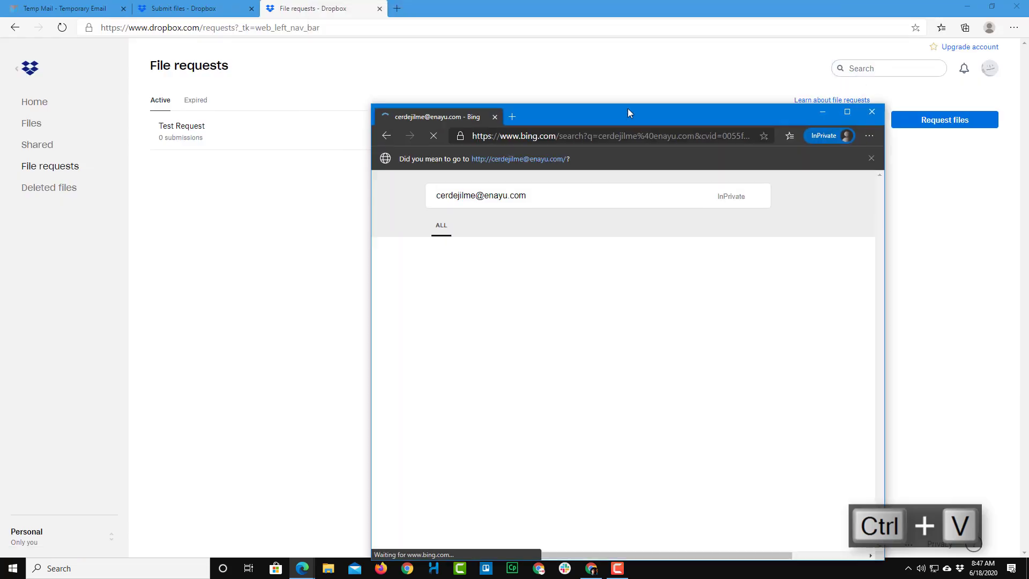
click(872, 111)
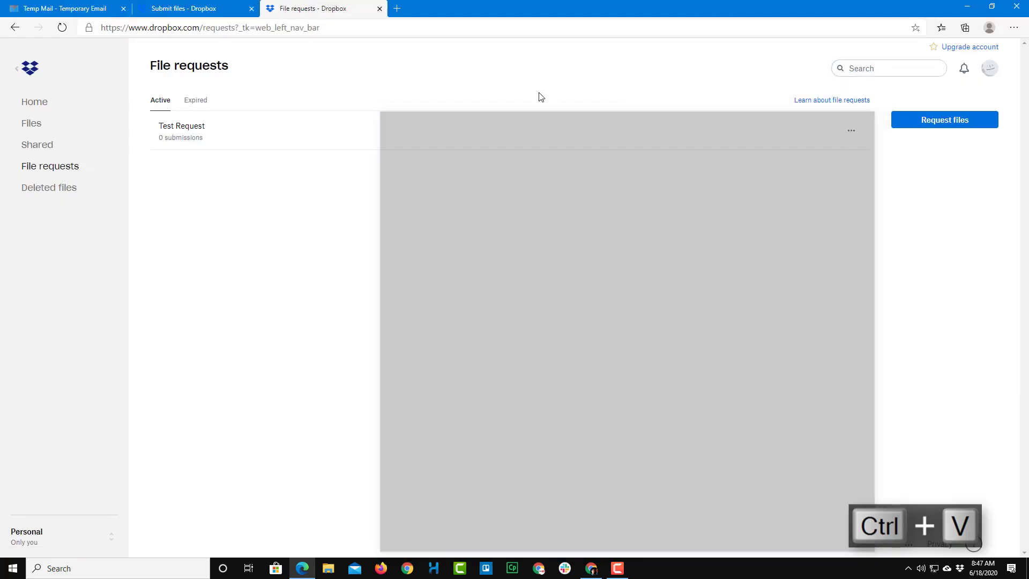
click(160, 8)
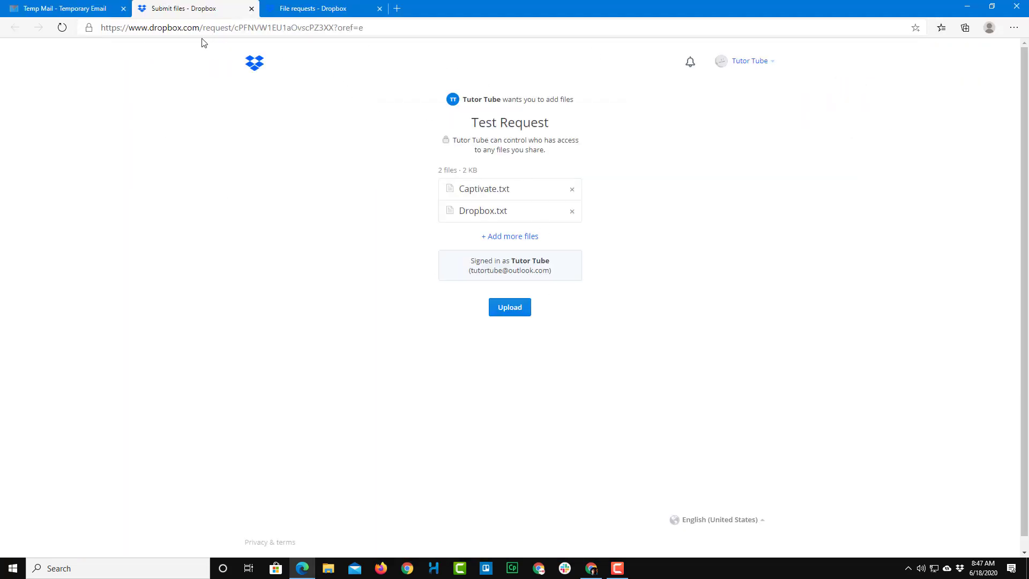
click(351, 29)
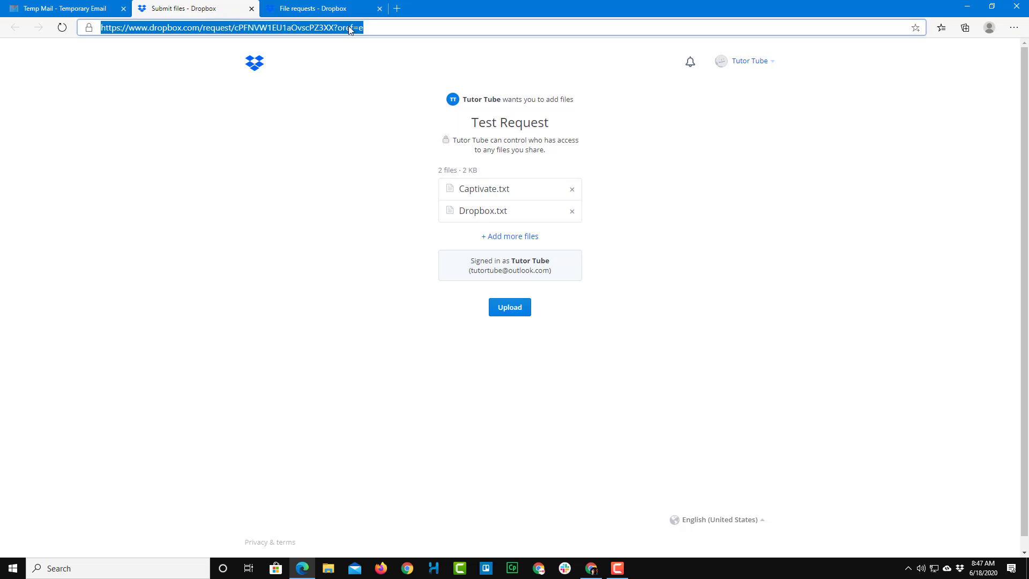
Step: Copy the Upload files link from the Dropbox email in the temporary mailbox
click(40, 6)
right_click(507, 469)
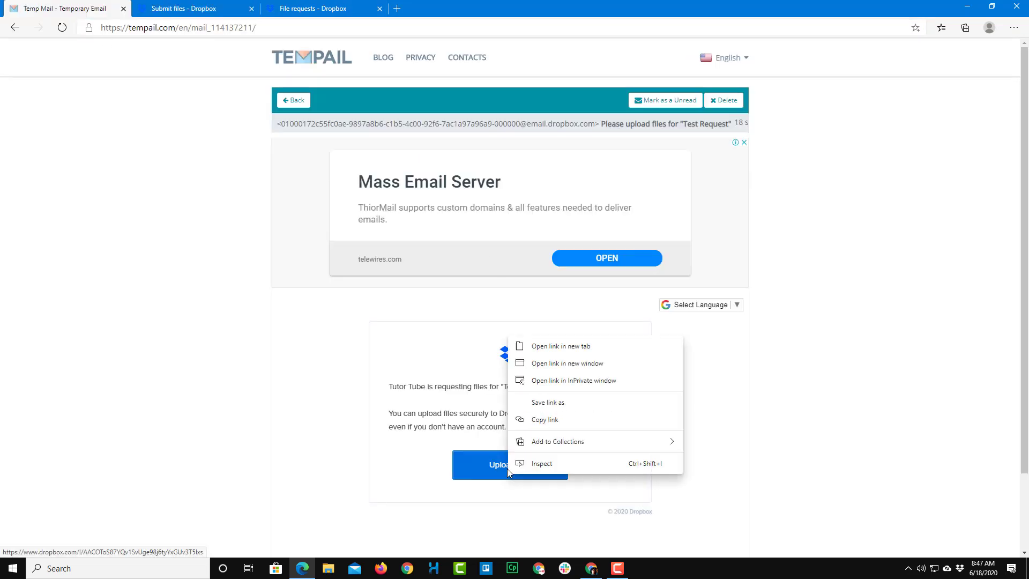
click(551, 426)
click(1014, 28)
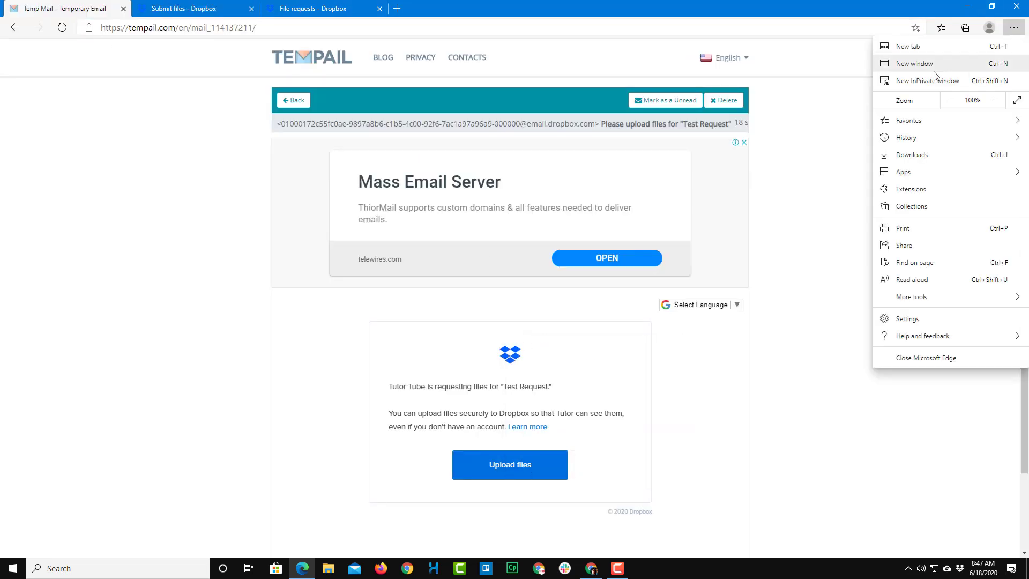
click(934, 79)
Step: Load the copied link in the private window and attach Captivate.txt and Dropbox.txt
key(ctrl+v)
key(Return)
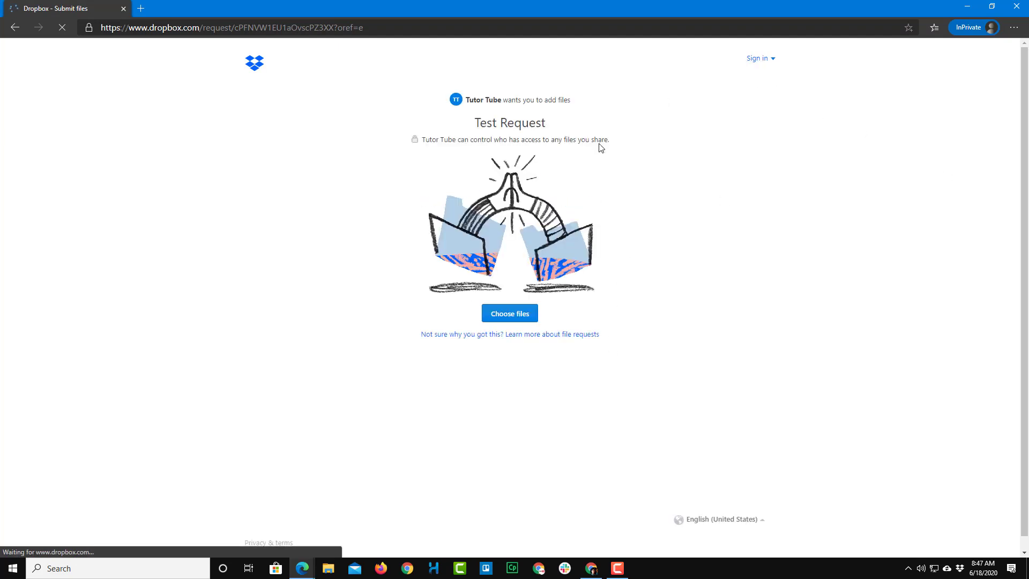
click(508, 320)
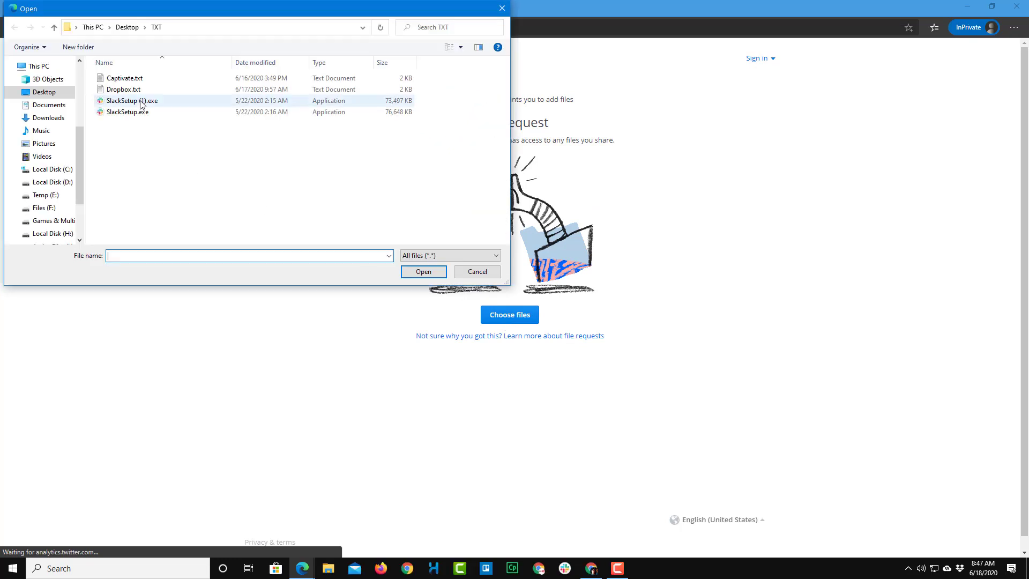
click(129, 78)
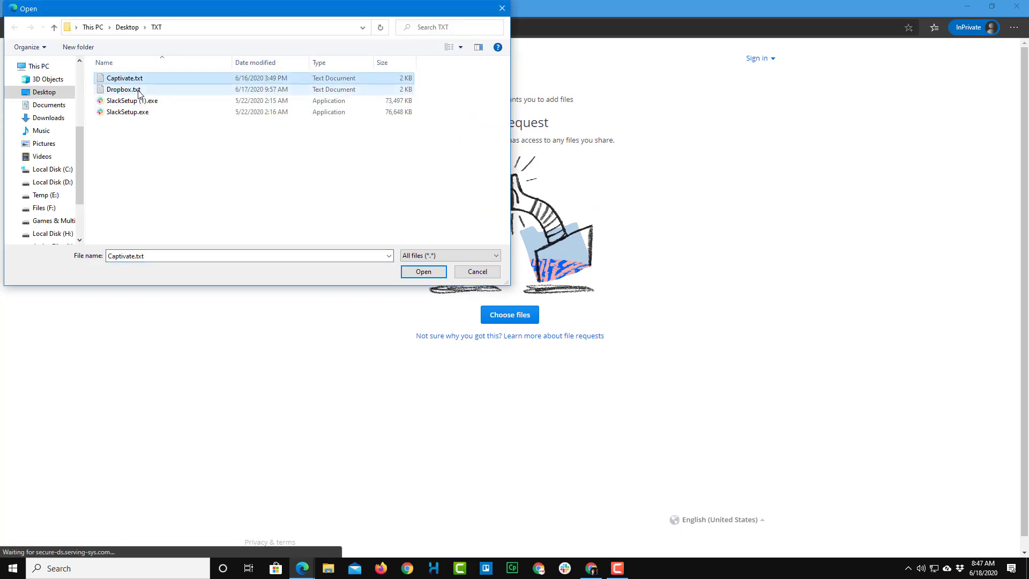
ctrl+click(124, 89)
click(436, 272)
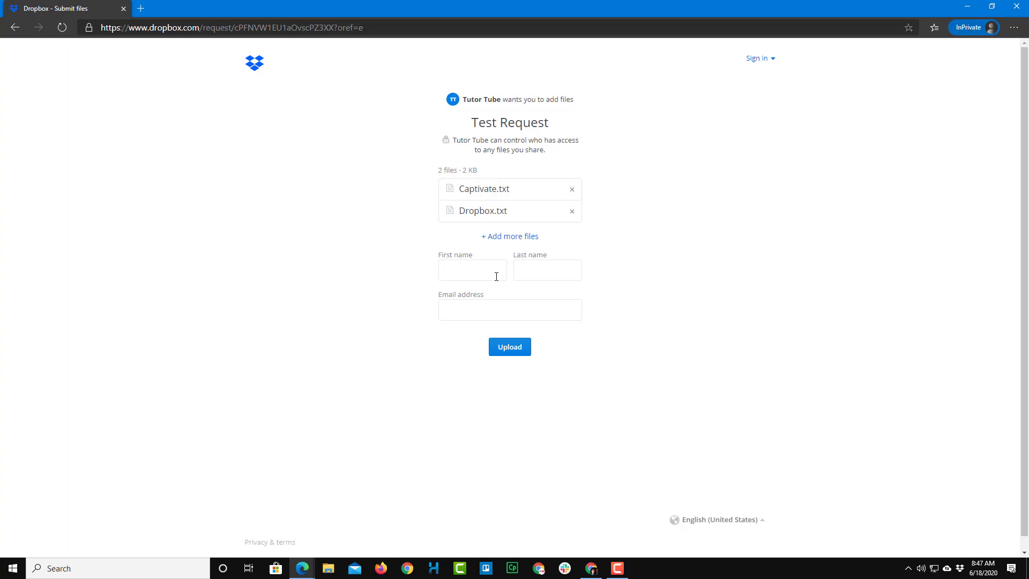
Step: Enter the uploader's first name, last name and e-mail address, then upload both files
click(520, 277)
text(@nd Account)
click(509, 304)
click(759, 267)
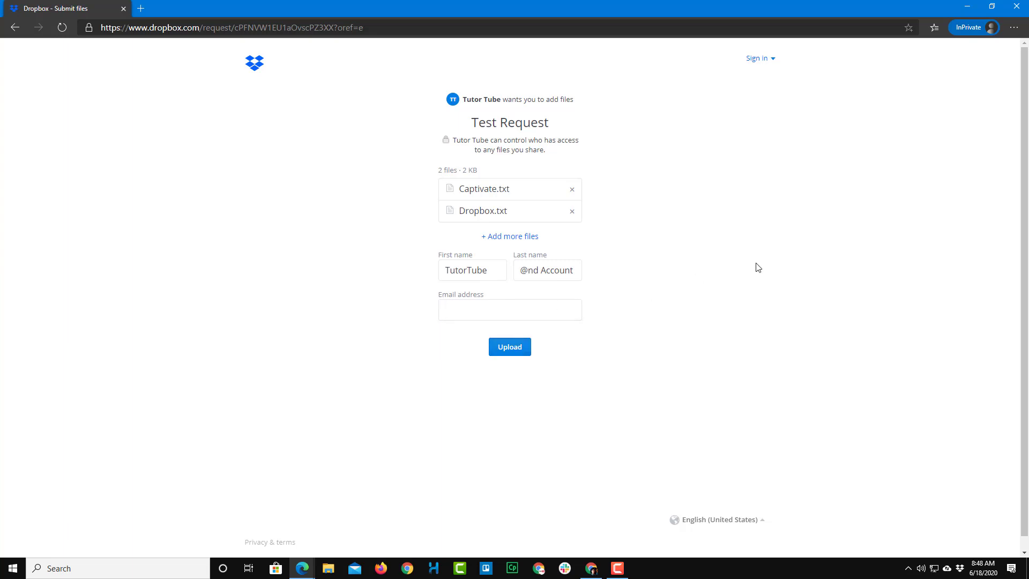
click(514, 313)
click(517, 351)
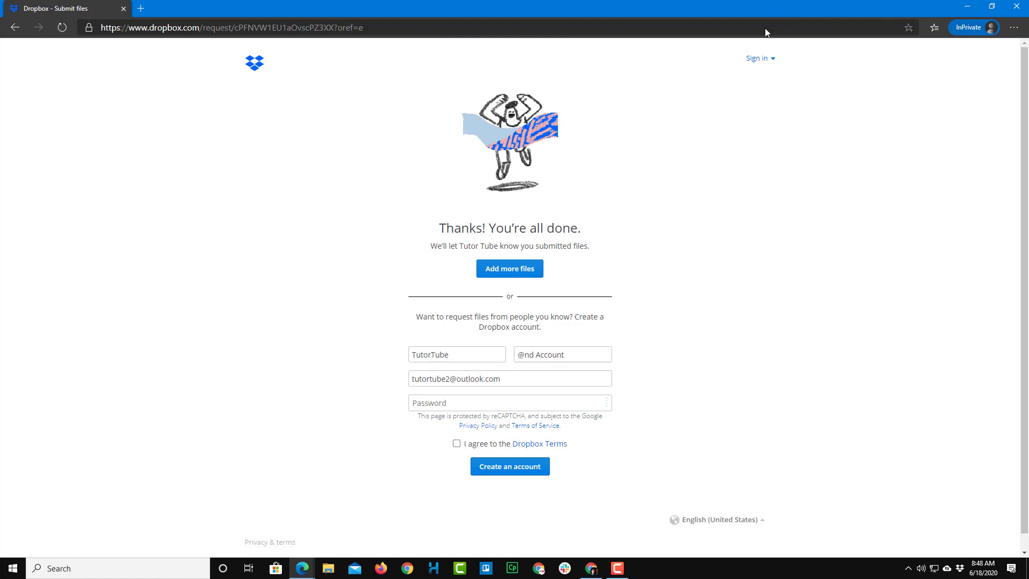
Step: Close the private Dropbox window and the remaining Edge window
drag(761, 8, 683, 89)
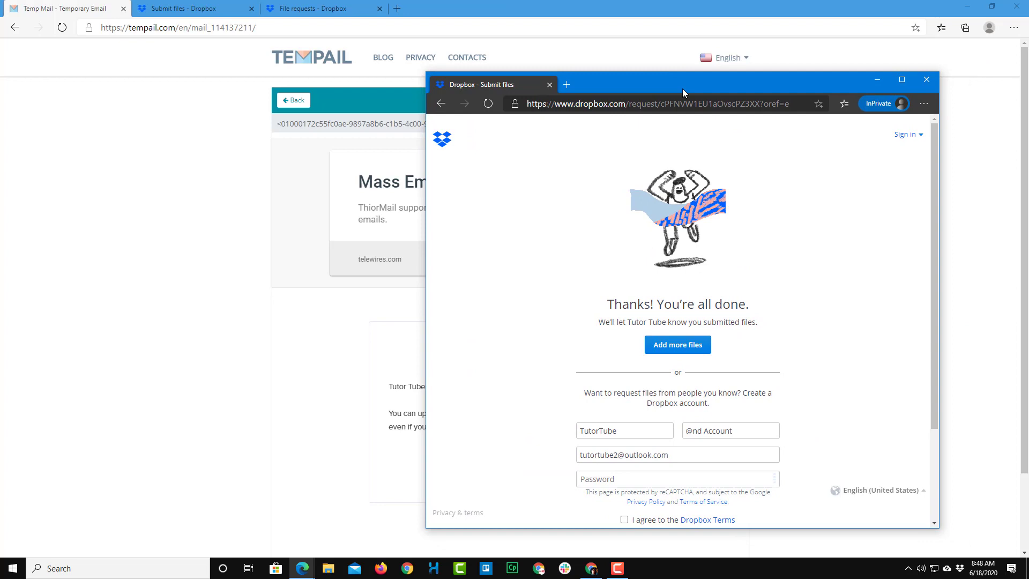
click(927, 80)
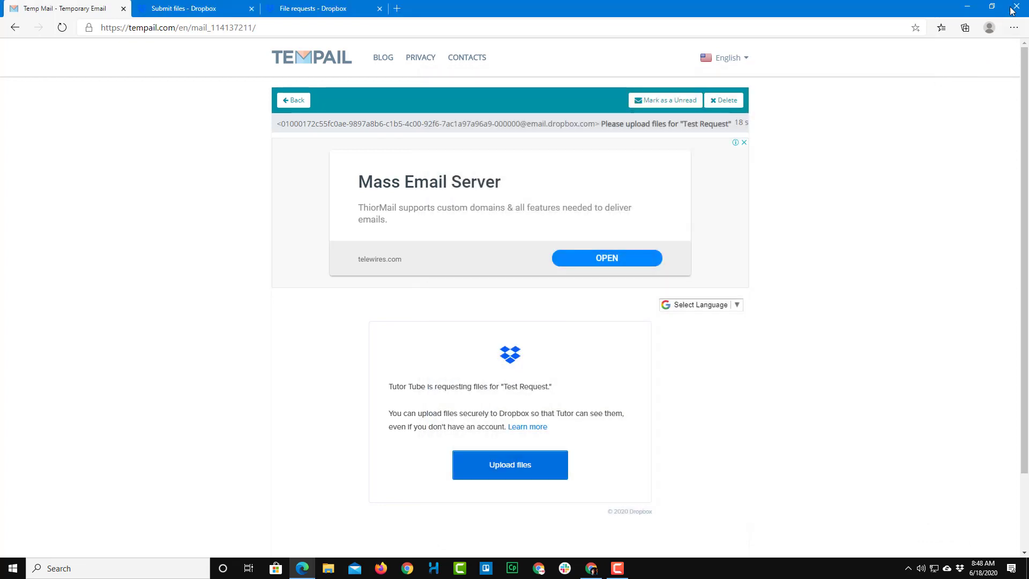
click(1017, 6)
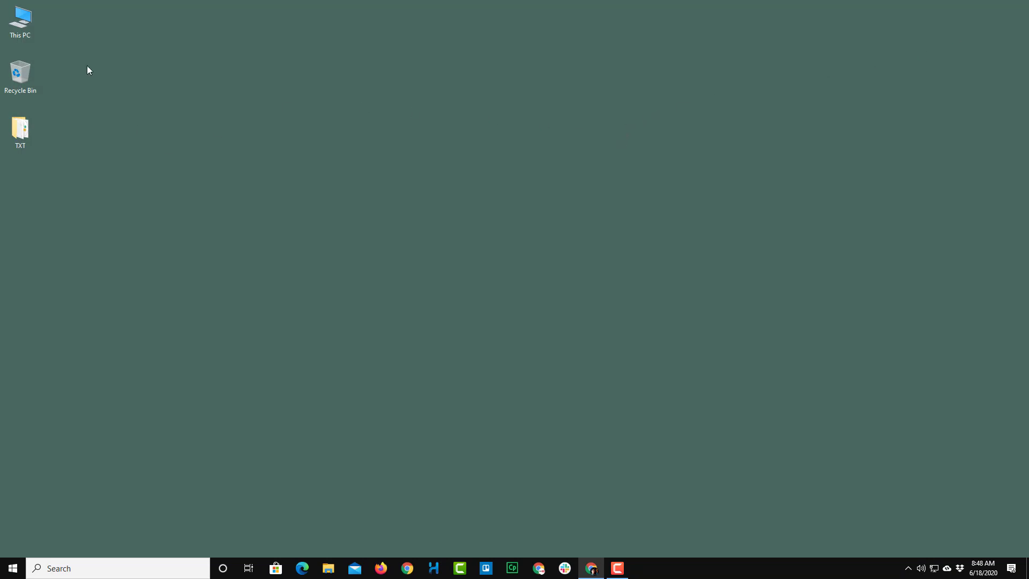
Step: Browse in File Explorer to This PC > Dropbox > File requests > Test Request
double_click(16, 24)
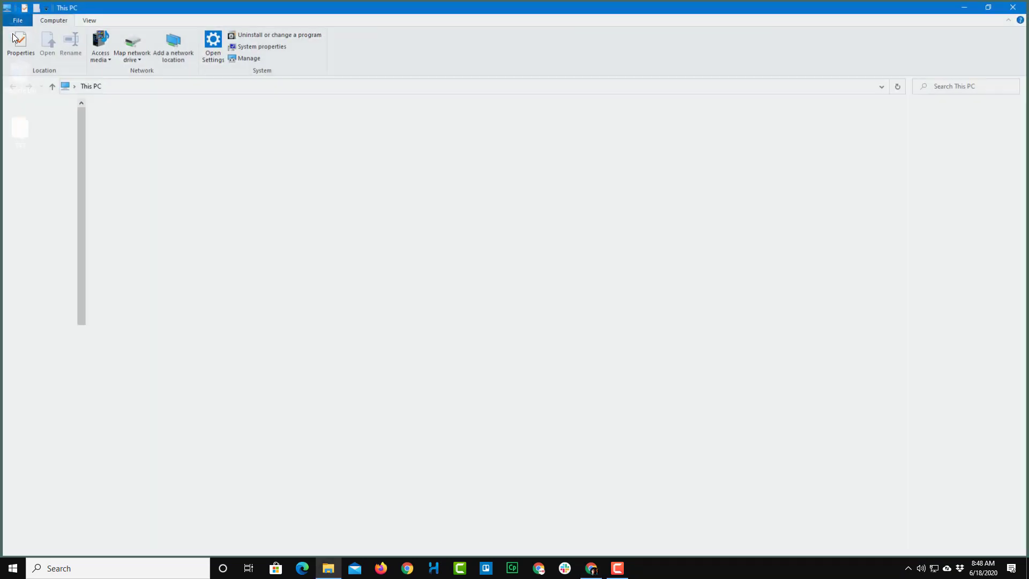
click(32, 150)
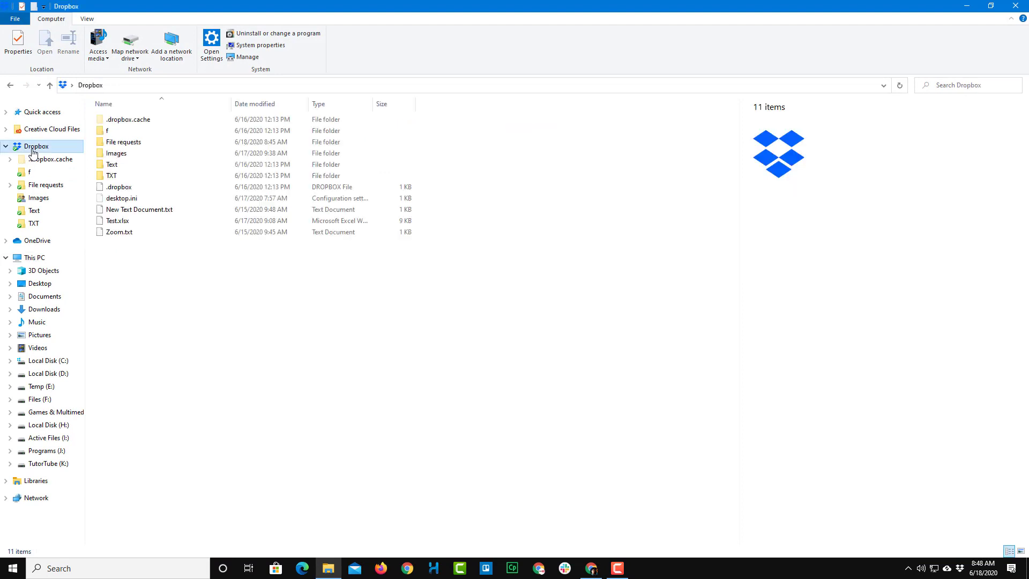
double_click(120, 142)
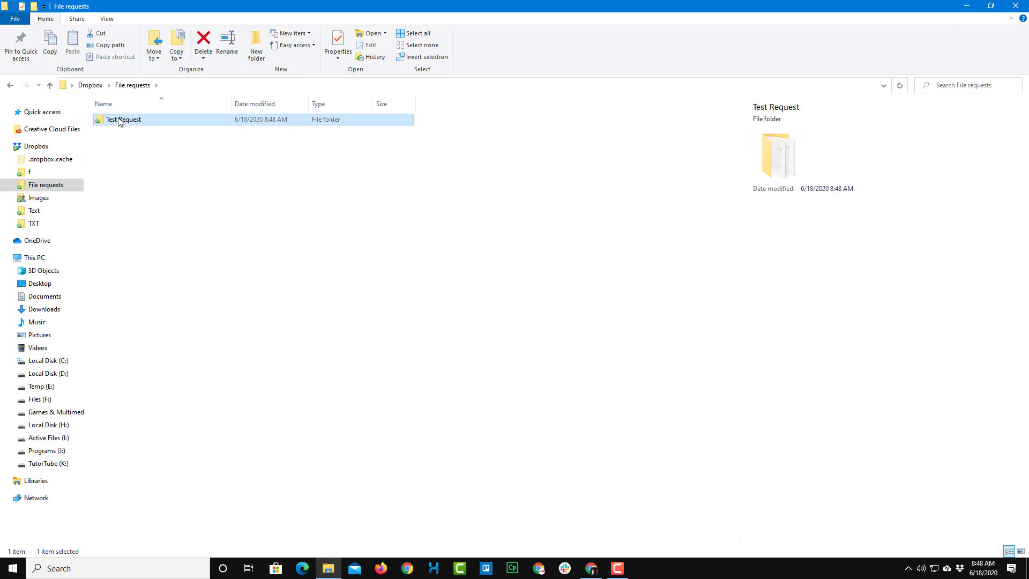
double_click(120, 121)
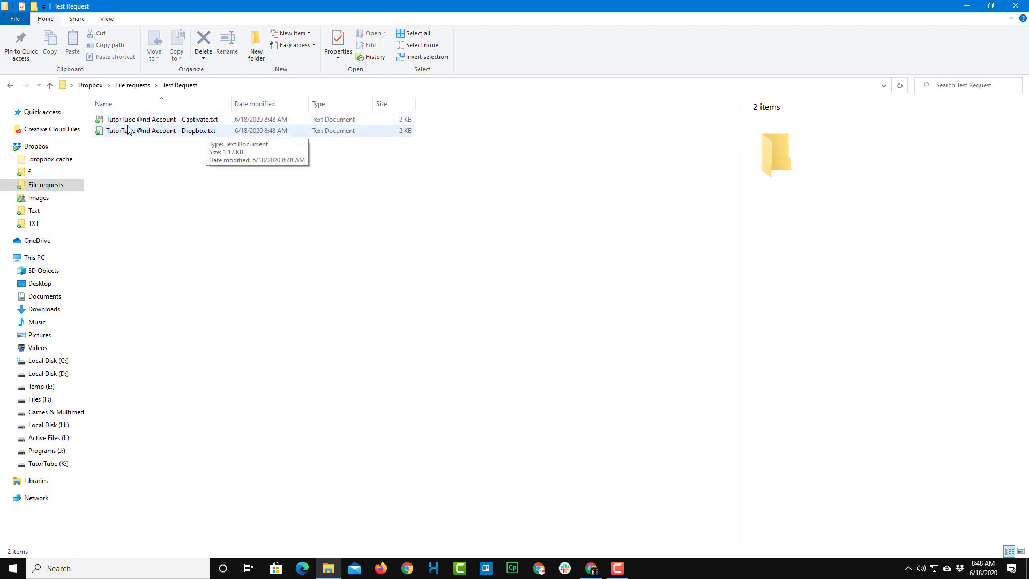
Step: Inspect the details of the synced Captivate.txt and Dropbox.txt files
click(161, 120)
click(167, 132)
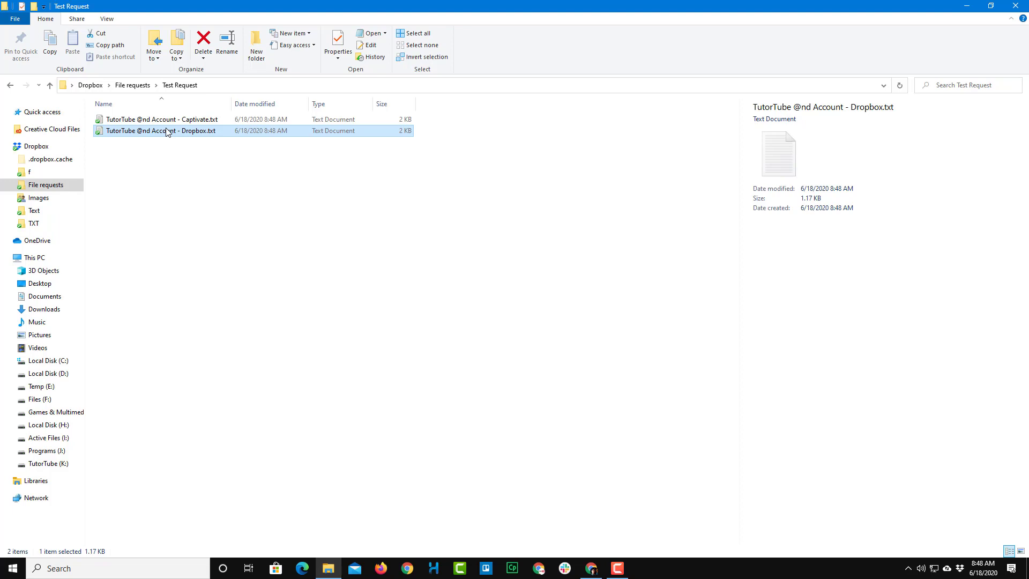
key(Up)
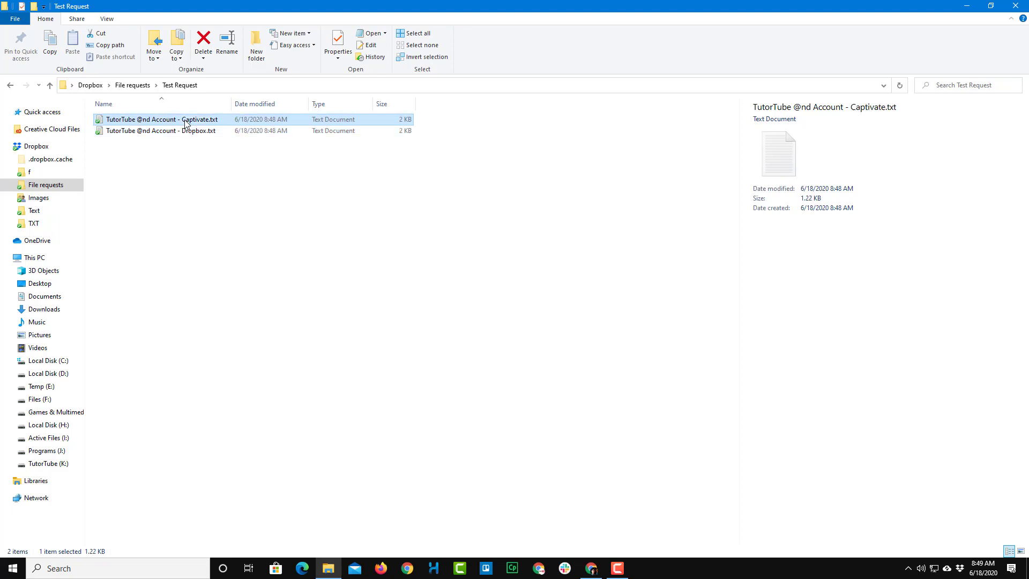
key(Down)
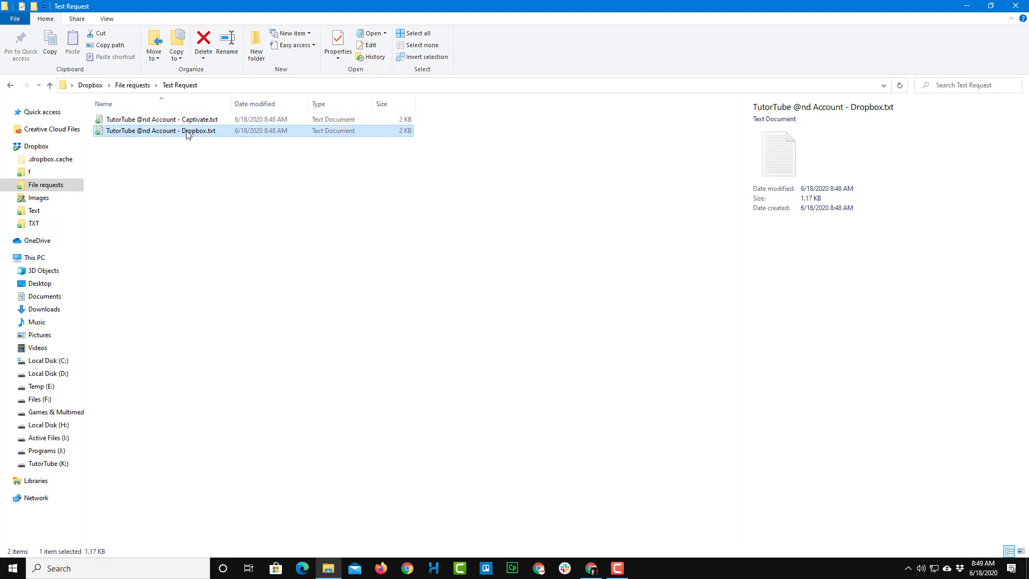